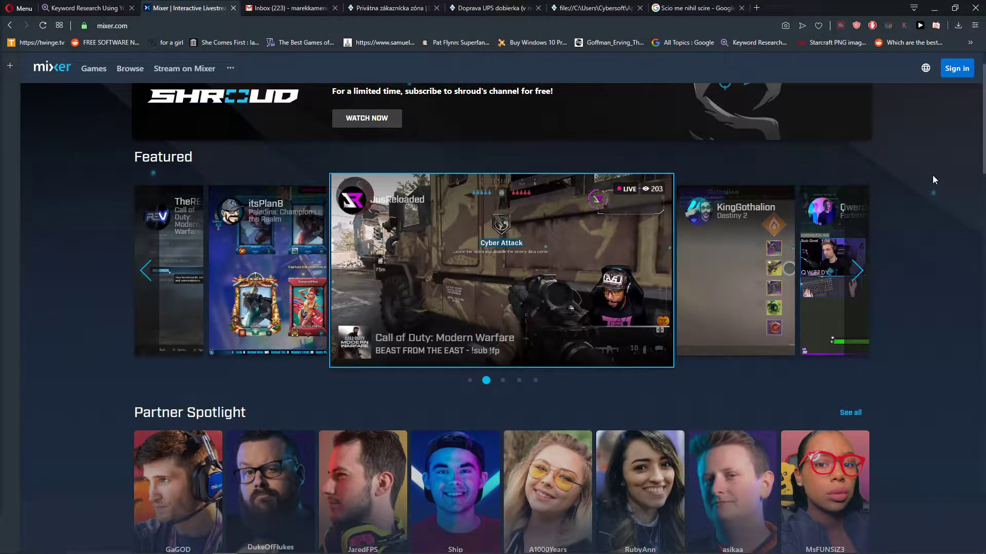
- Scroll to the top of mixer.com and bring up the Join the Party sign-in dialog
{"action": "scroll", "coordinate": [907, 206], "scroll_direction": "up", "scroll_amount": 1}
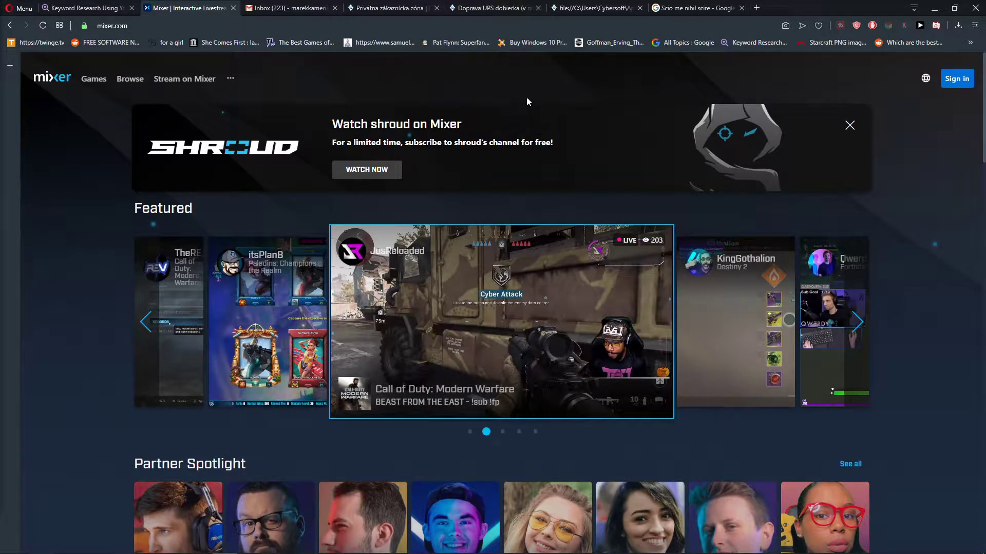
{"action": "left_click", "coordinate": [966, 89]}
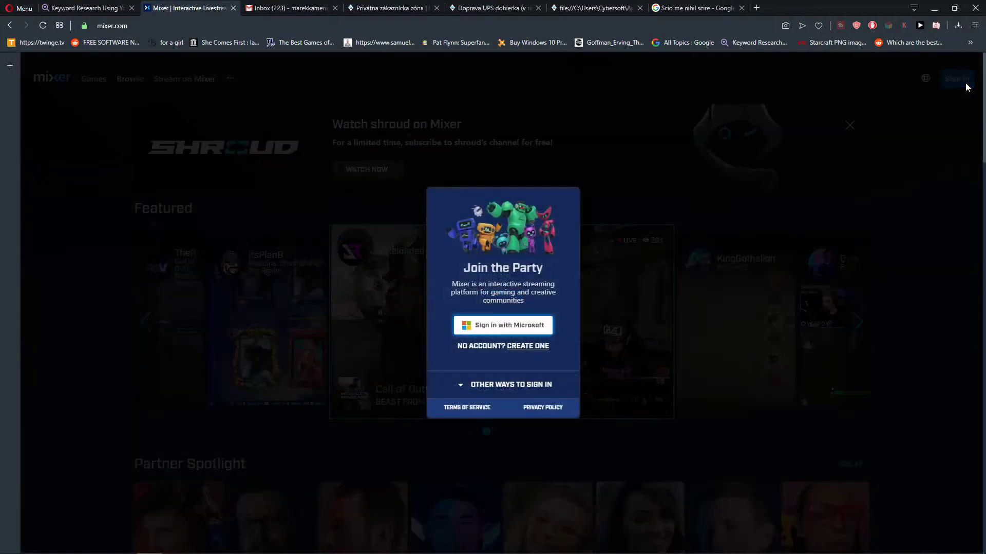
- Enter a username for the new account in the Microsoft sign-in popup and start creating one
{"action": "left_click", "coordinate": [514, 349]}
{"action": "left_click_drag", "start_coordinate": [508, 126], "coordinate": [778, 157]}
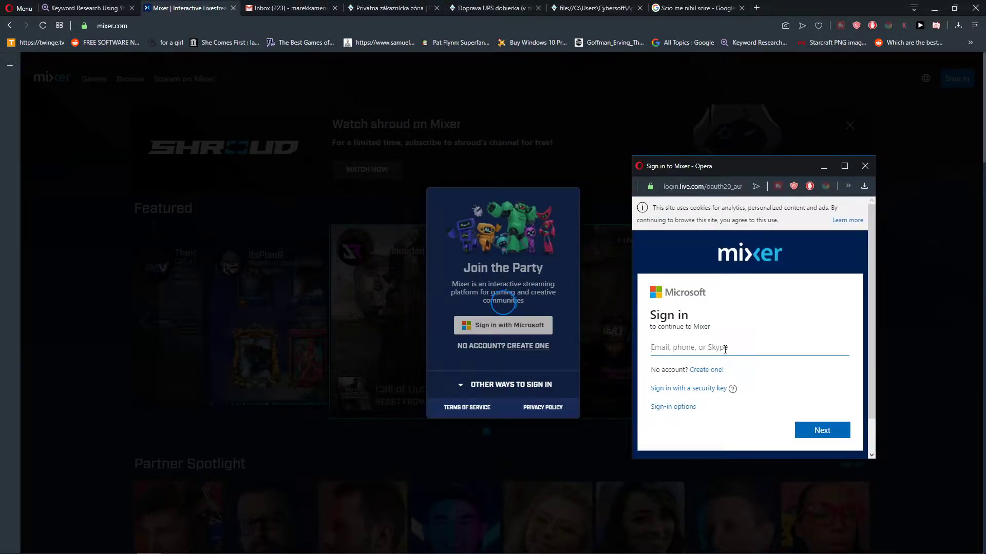
{"action": "scroll", "coordinate": [727, 349], "scroll_direction": "down", "scroll_amount": 1}
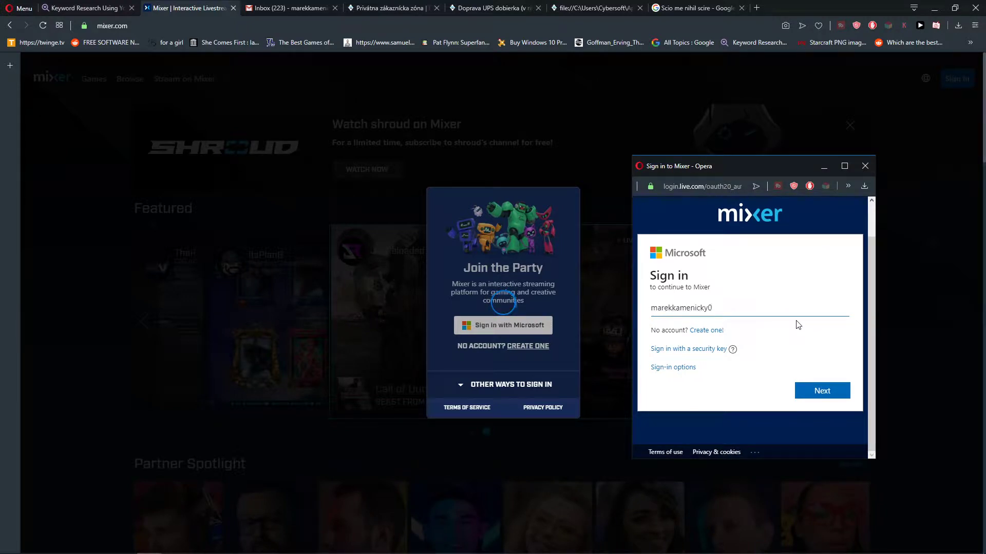
{"action": "left_click", "coordinate": [706, 331]}
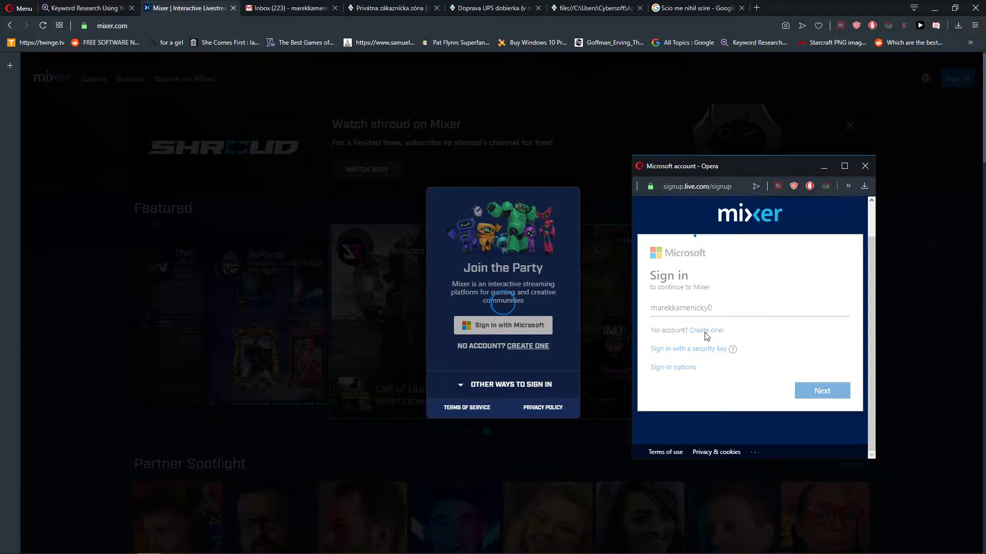
- Enter the phone number on Microsoft's Create account page and advance to the birthdate form
{"action": "left_click", "coordinate": [623, 167]}
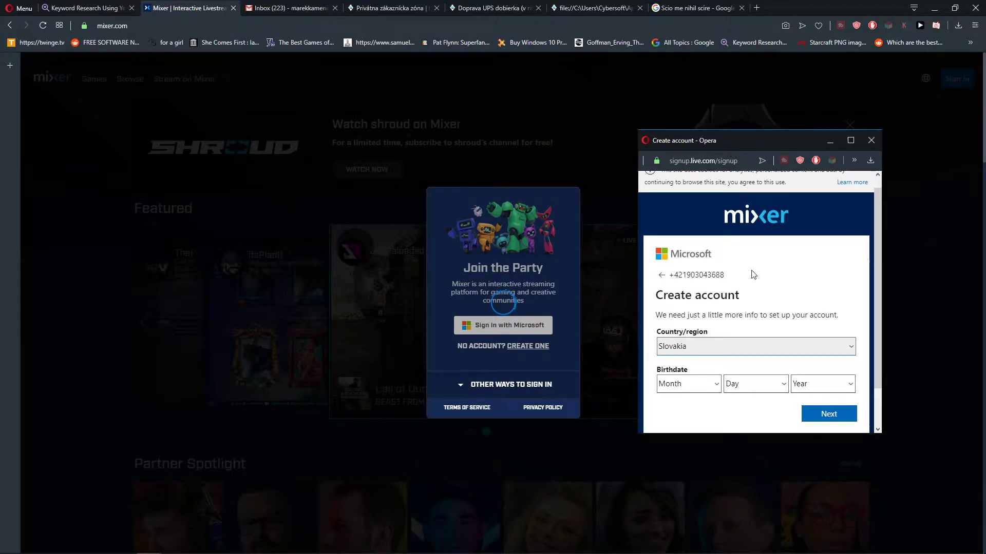
{"action": "scroll", "coordinate": [739, 329], "scroll_direction": "down", "scroll_amount": 1}
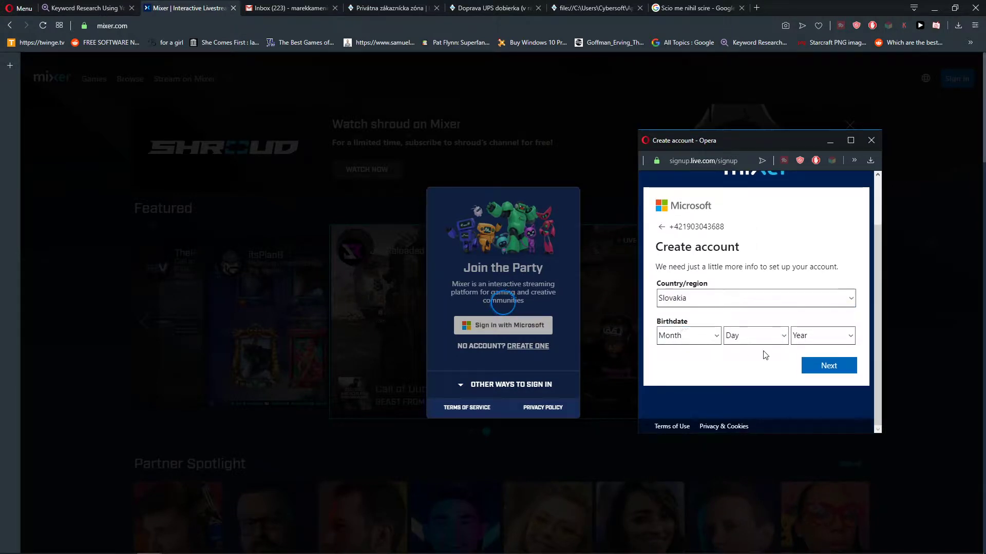
{"action": "left_click", "coordinate": [755, 336]}
{"action": "scroll", "coordinate": [758, 287], "scroll_direction": "down", "scroll_amount": 3}
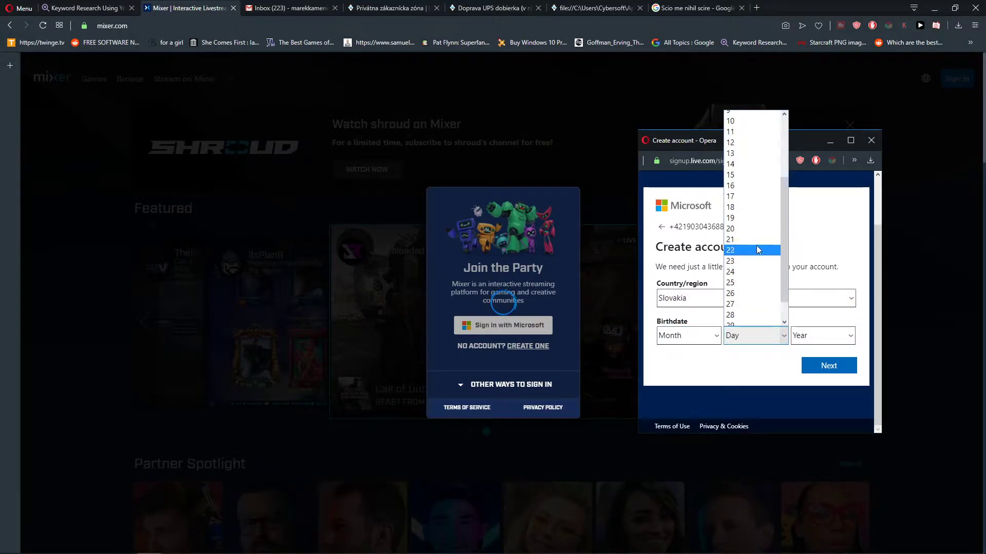
{"action": "left_click", "coordinate": [756, 239]}
{"action": "left_click", "coordinate": [825, 334]}
{"action": "type", "text": "1999"}
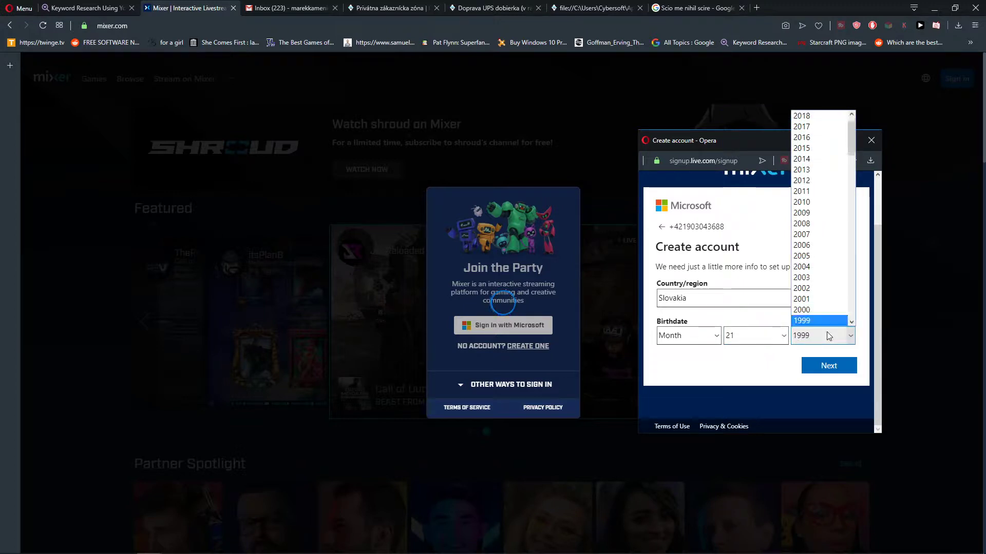
{"action": "scroll", "coordinate": [829, 287], "scroll_direction": "down", "scroll_amount": 4}
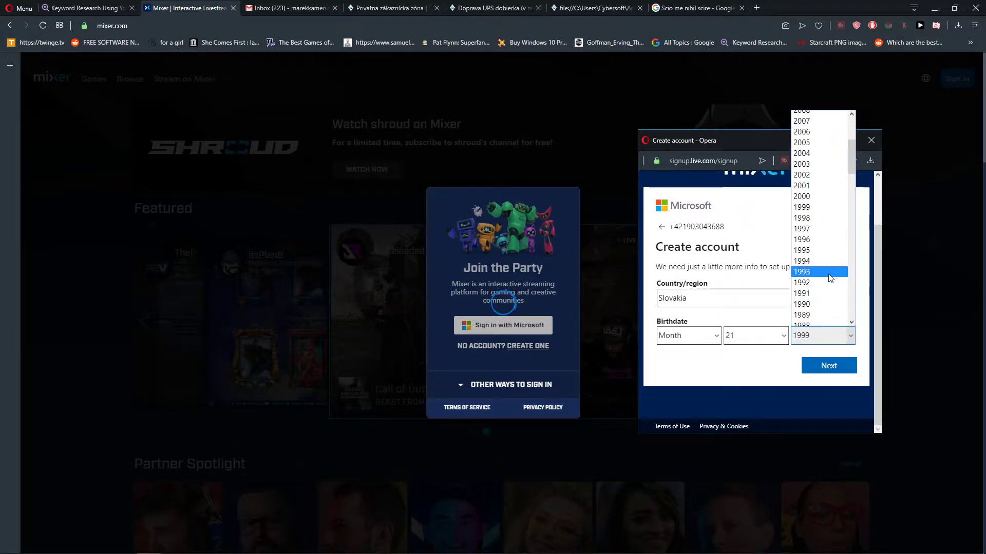
{"action": "left_click", "coordinate": [821, 240]}
{"action": "left_click", "coordinate": [833, 364]}
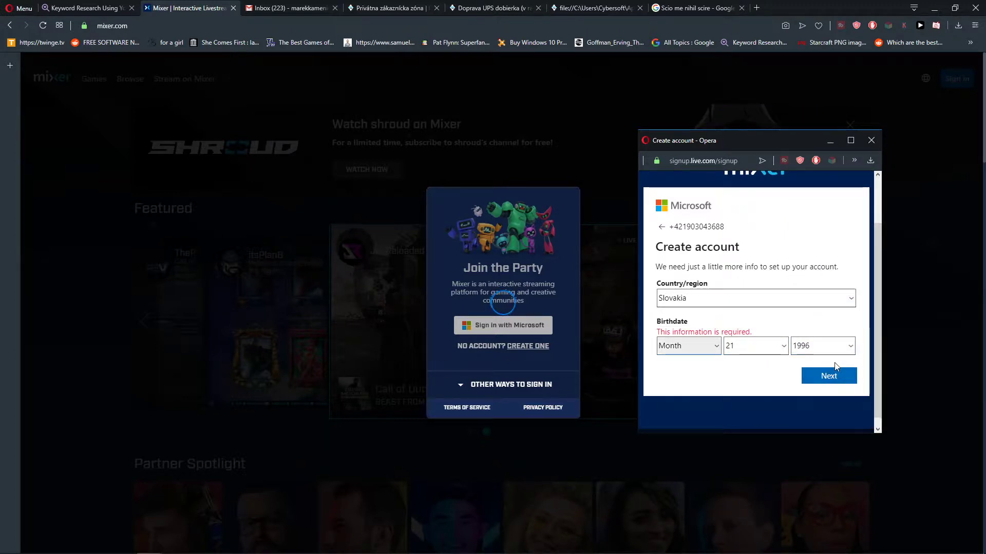
{"action": "left_click", "coordinate": [699, 348]}
{"action": "left_click", "coordinate": [686, 444]}
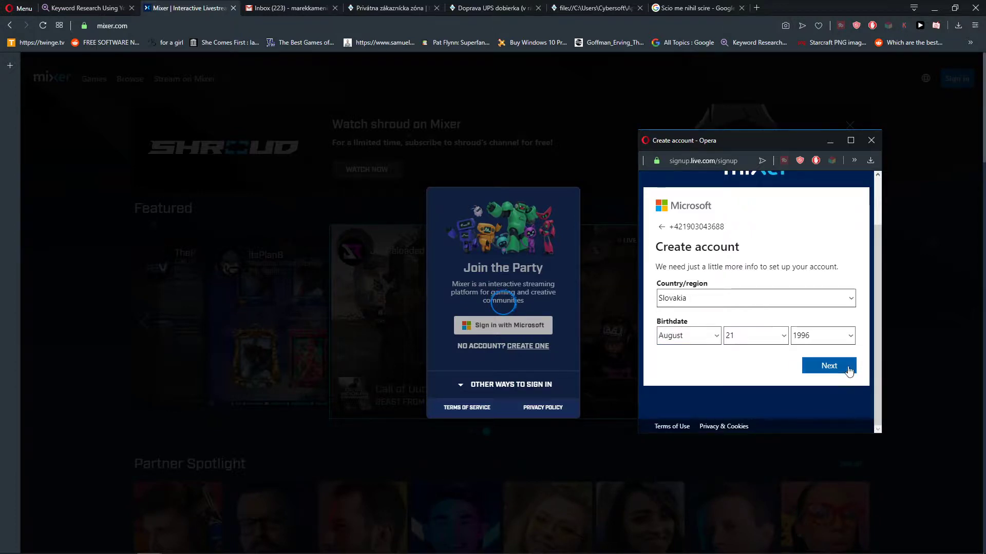
{"action": "left_click", "coordinate": [848, 369]}
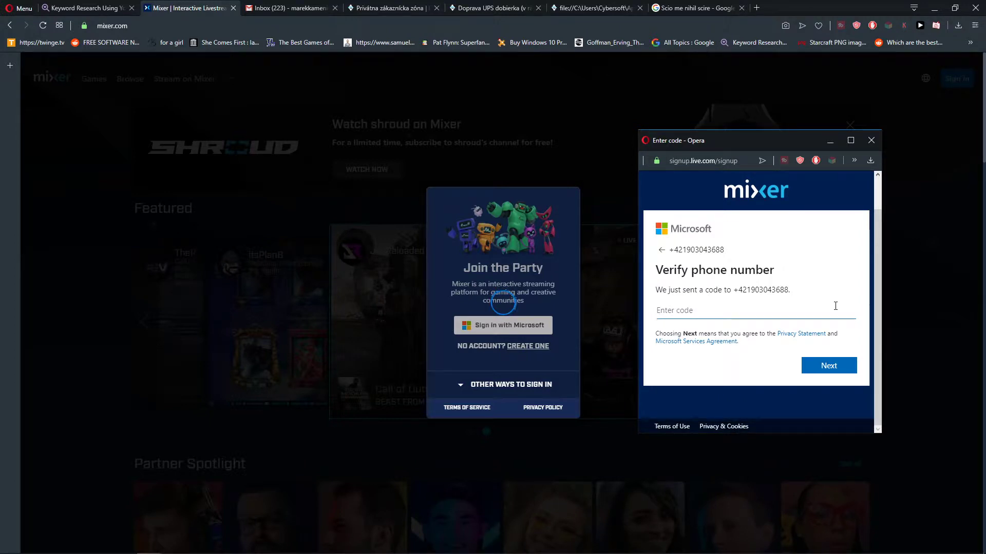
- Submit the SMS verification code to confirm the phone number and reach the Add your email step
{"action": "left_click", "coordinate": [834, 366]}
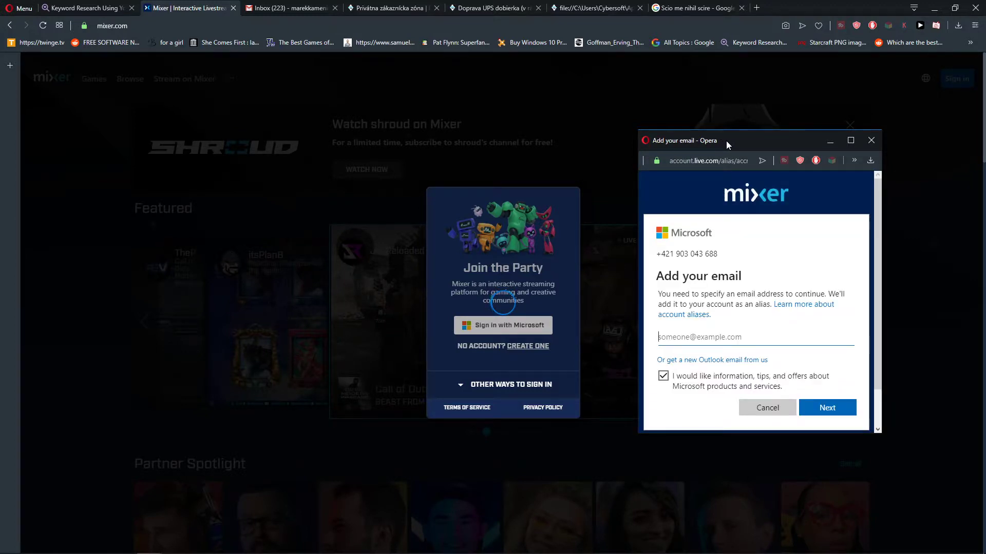
{"action": "key", "text": "alt+F4"}
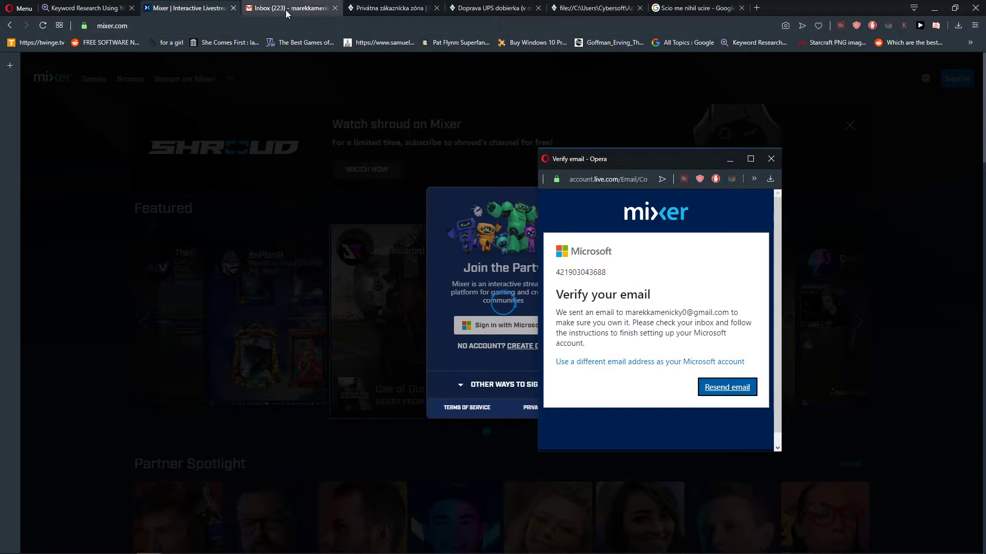
- Switch to the Gmail tab to confirm the Microsoft verification email
{"action": "left_click", "coordinate": [334, 8]}
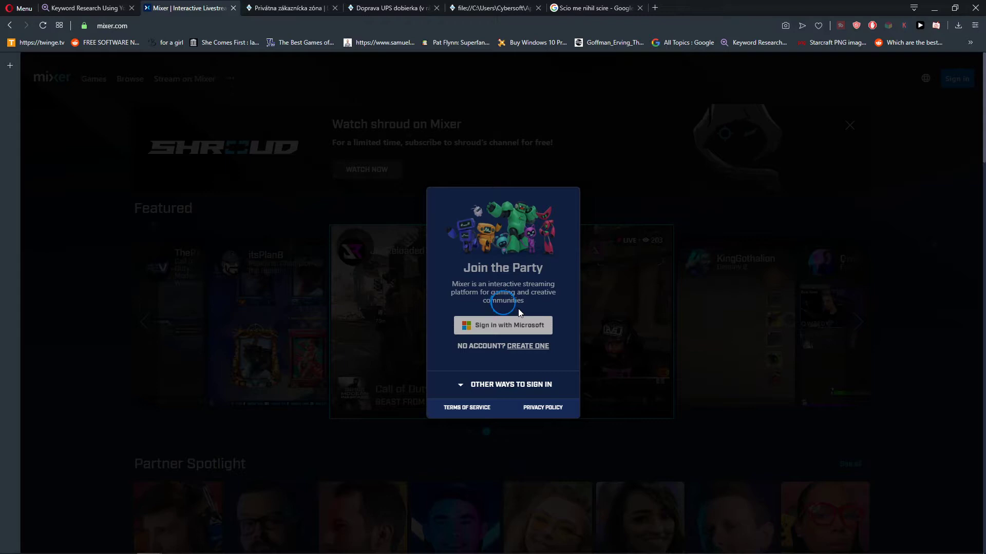
{"action": "scroll", "coordinate": [664, 403], "scroll_direction": "down", "scroll_amount": 4}
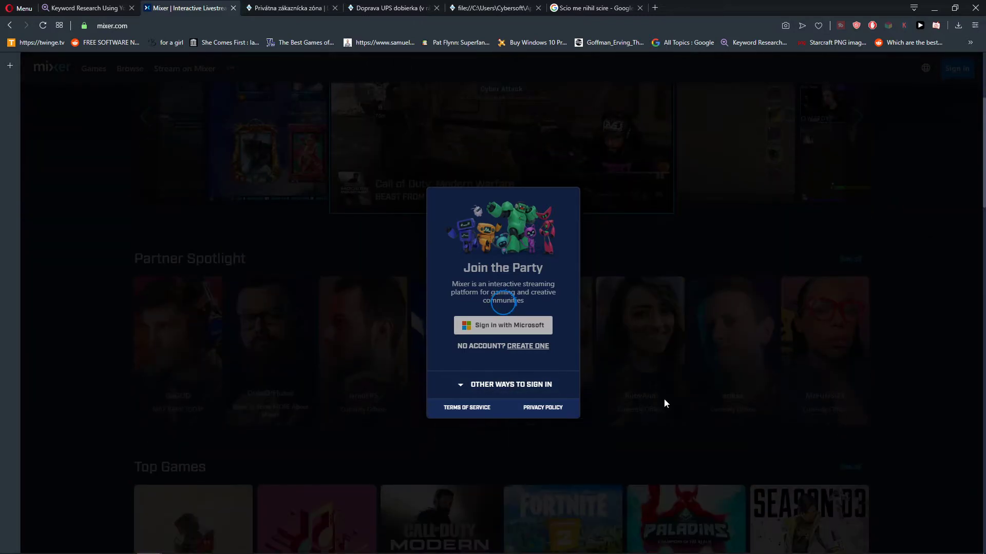
{"action": "scroll", "coordinate": [663, 404], "scroll_direction": "down", "scroll_amount": 4}
{"action": "scroll", "coordinate": [370, 323], "scroll_direction": "up", "scroll_amount": 4}
{"action": "scroll", "coordinate": [674, 361], "scroll_direction": "up", "scroll_amount": 4}
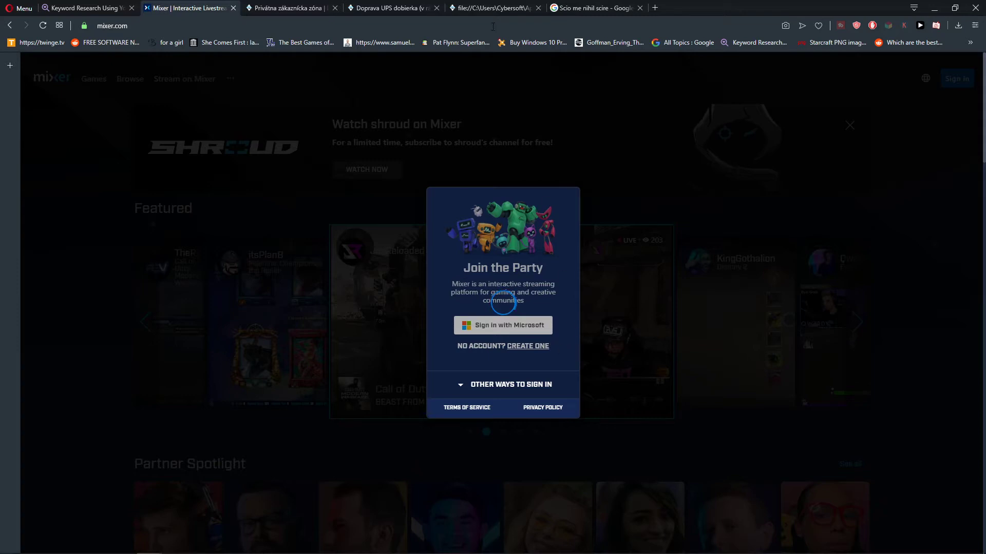
- Load mixer.com in a new tab beside Mixer and sign in with the new Microsoft account
{"action": "left_click", "coordinate": [656, 9]}
{"action": "left_click_drag", "start_coordinate": [659, 10], "coordinate": [234, 8]}
{"action": "type", "text": "mixer.com"}
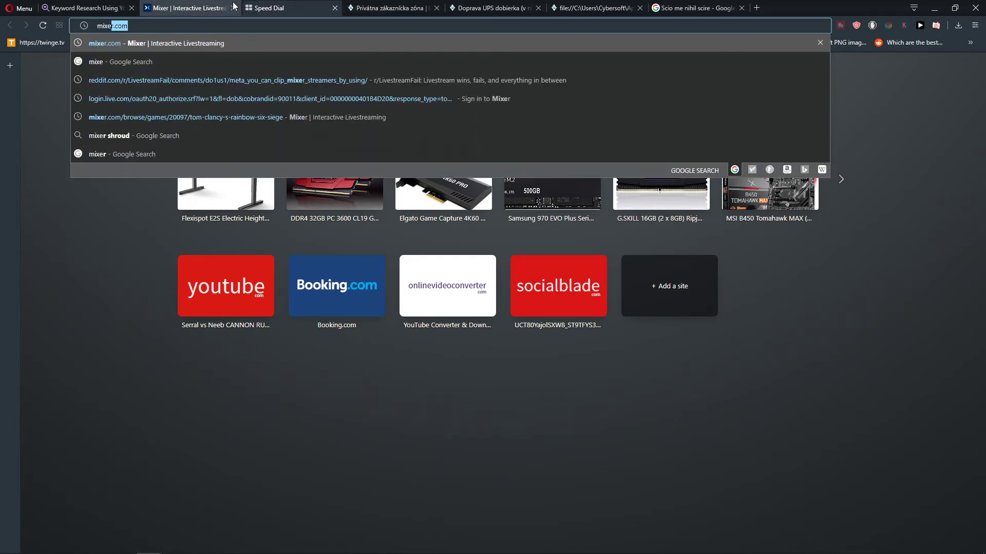
{"action": "key", "text": "Return"}
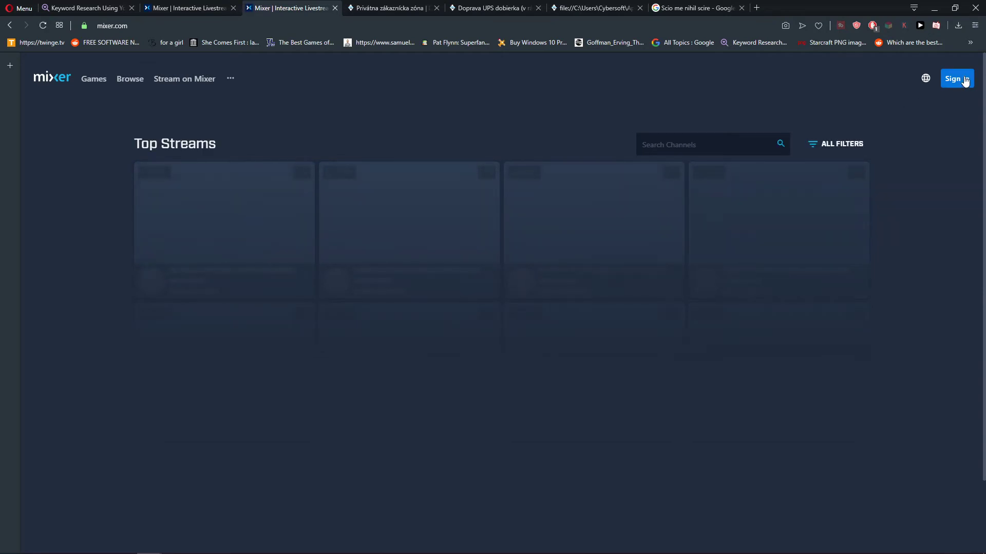
{"action": "left_click", "coordinate": [964, 80]}
{"action": "left_click", "coordinate": [536, 328]}
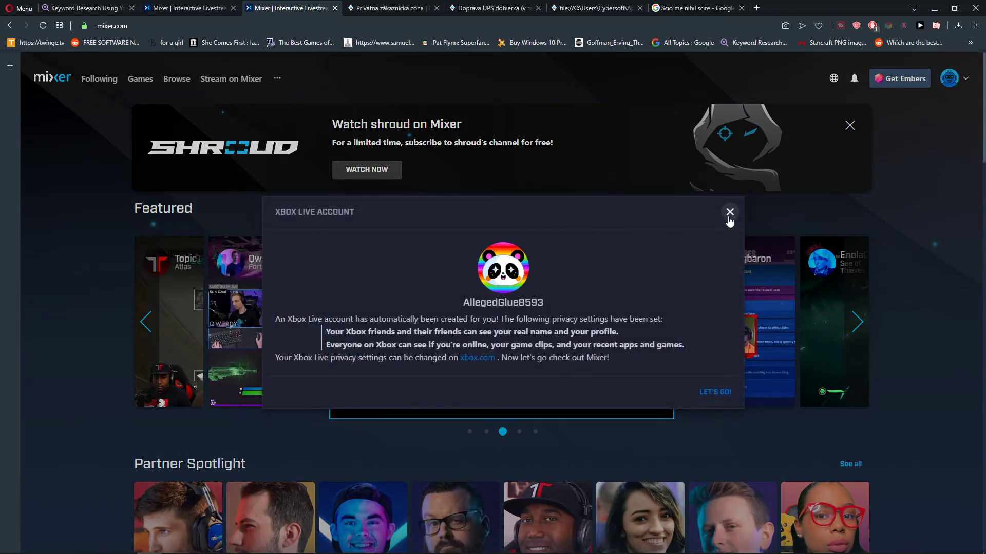
- Dismiss the Xbox Live notice and open Account settings from the avatar menu to view linked accounts and email
{"action": "left_click", "coordinate": [730, 212]}
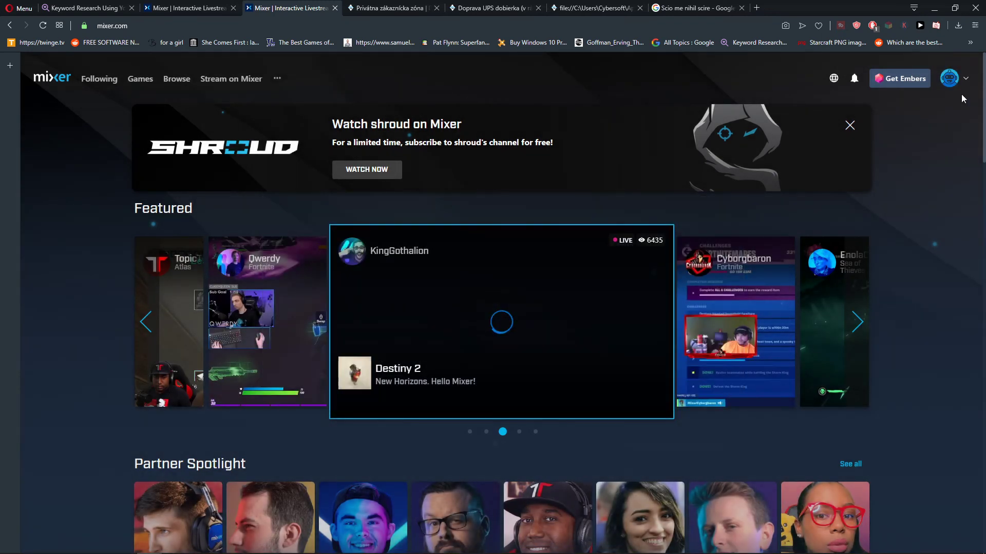
{"action": "left_click", "coordinate": [959, 86]}
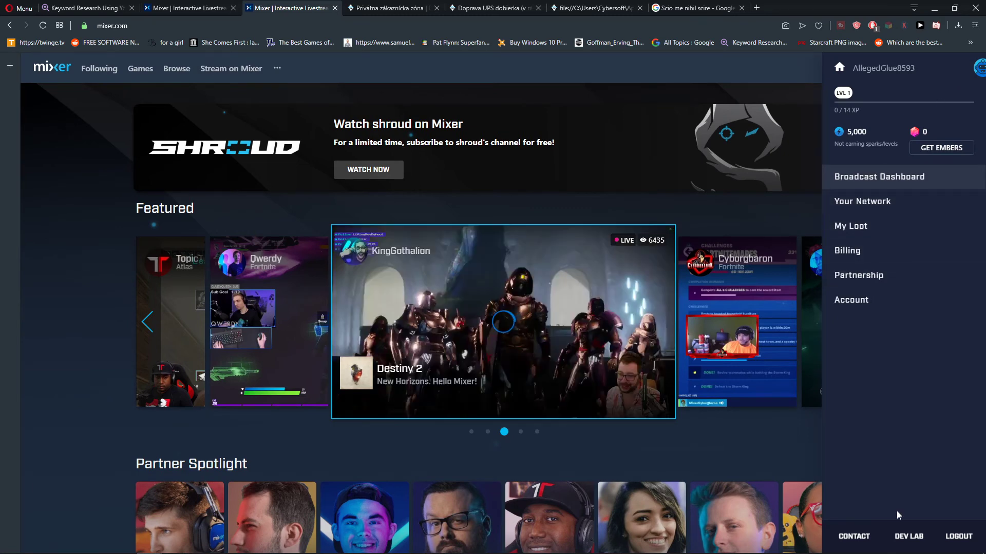
{"action": "left_click", "coordinate": [873, 312]}
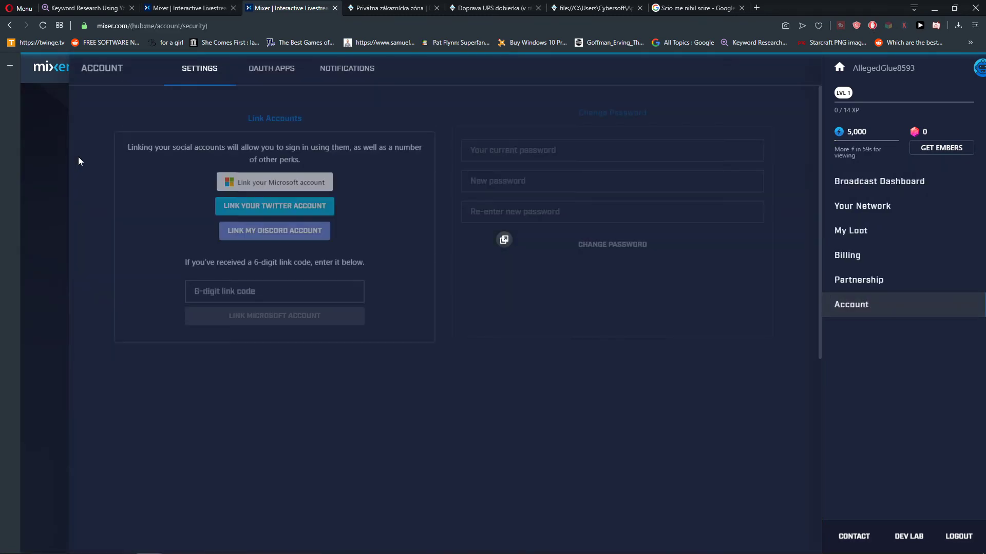
{"action": "scroll", "coordinate": [124, 193], "scroll_direction": "down", "scroll_amount": 3}
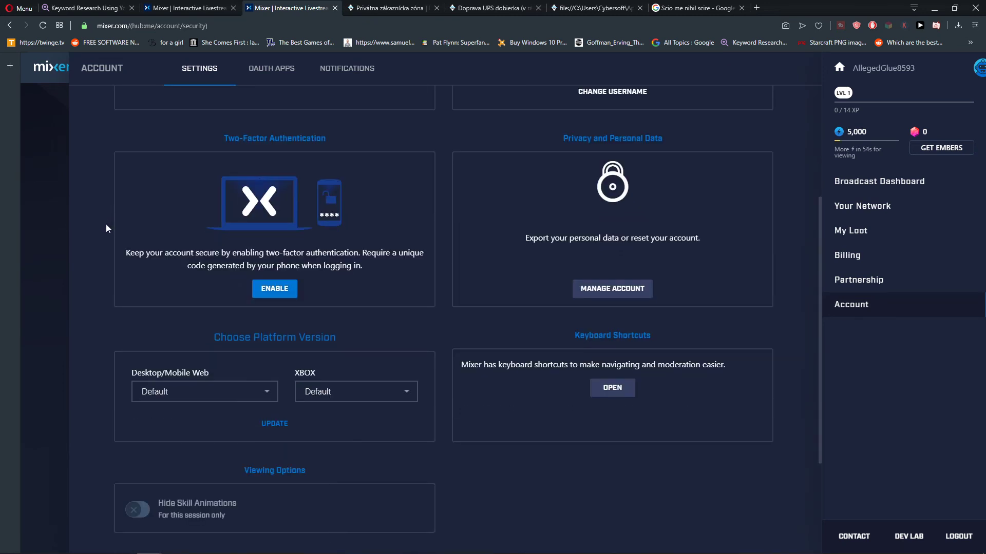
{"action": "scroll", "coordinate": [106, 224], "scroll_direction": "up", "scroll_amount": 4}
{"action": "scroll", "coordinate": [99, 239], "scroll_direction": "up", "scroll_amount": 2}
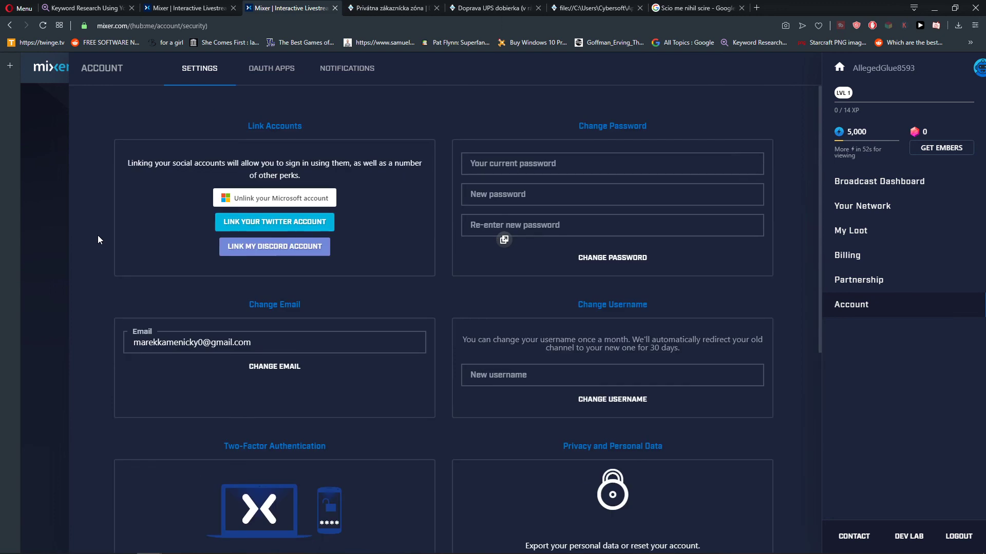